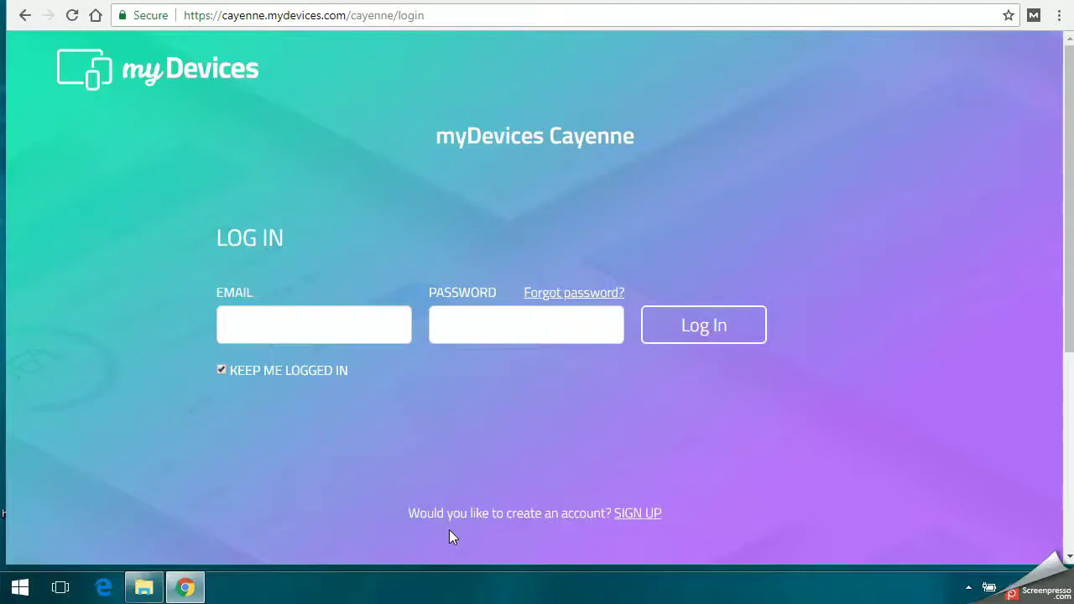
click(426, 9)
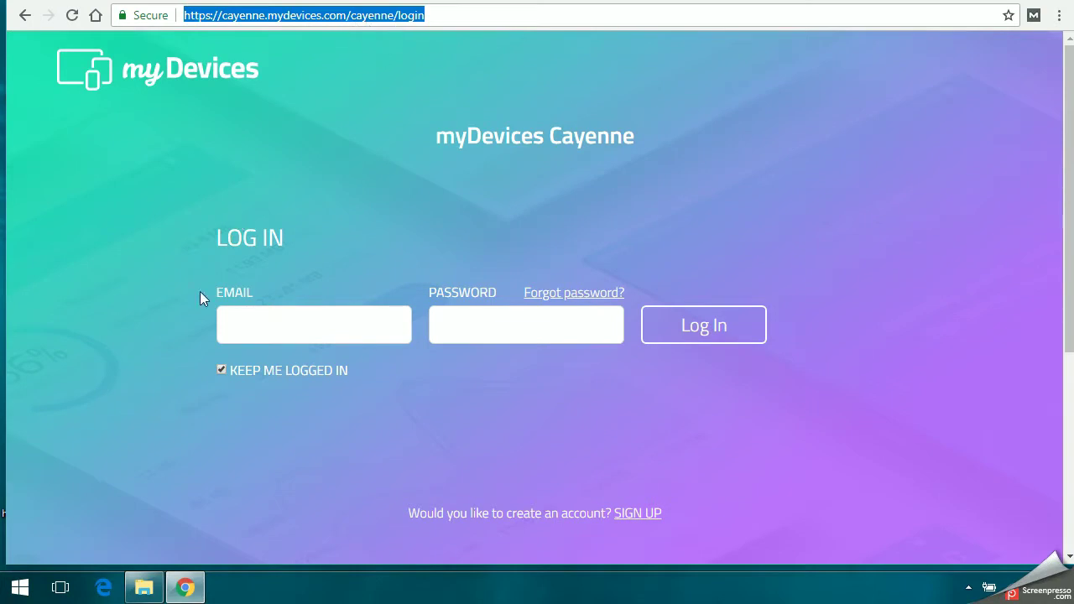
click(307, 326)
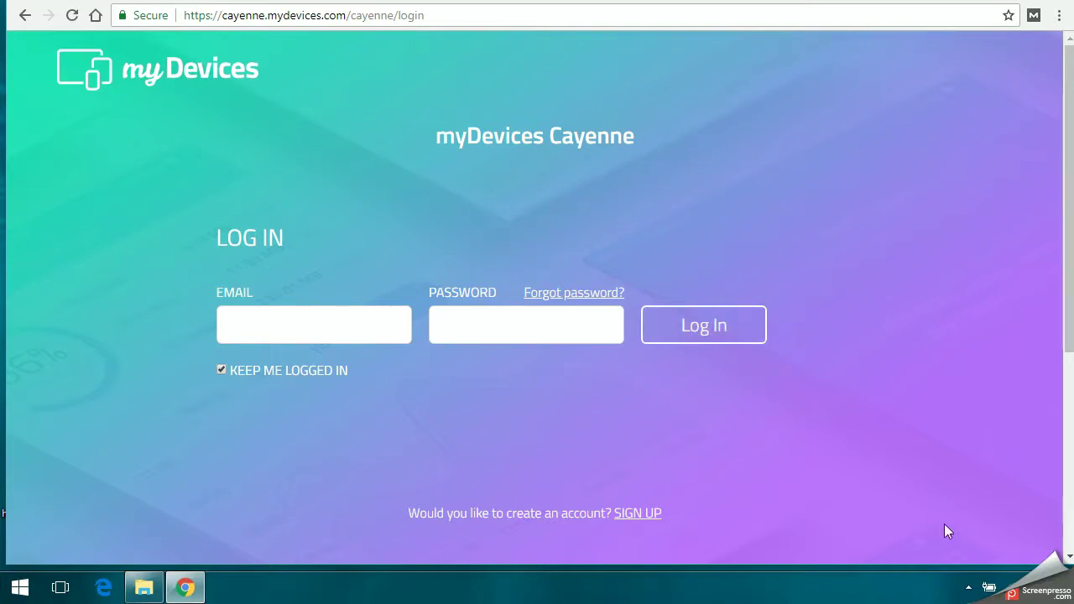
click(968, 588)
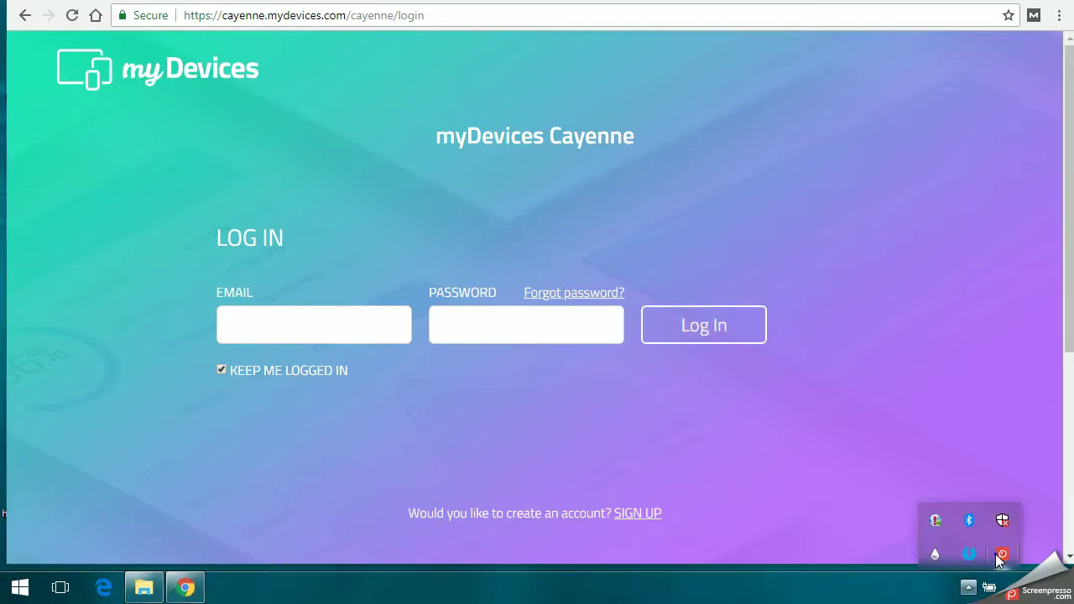
right_click(998, 560)
click(952, 461)
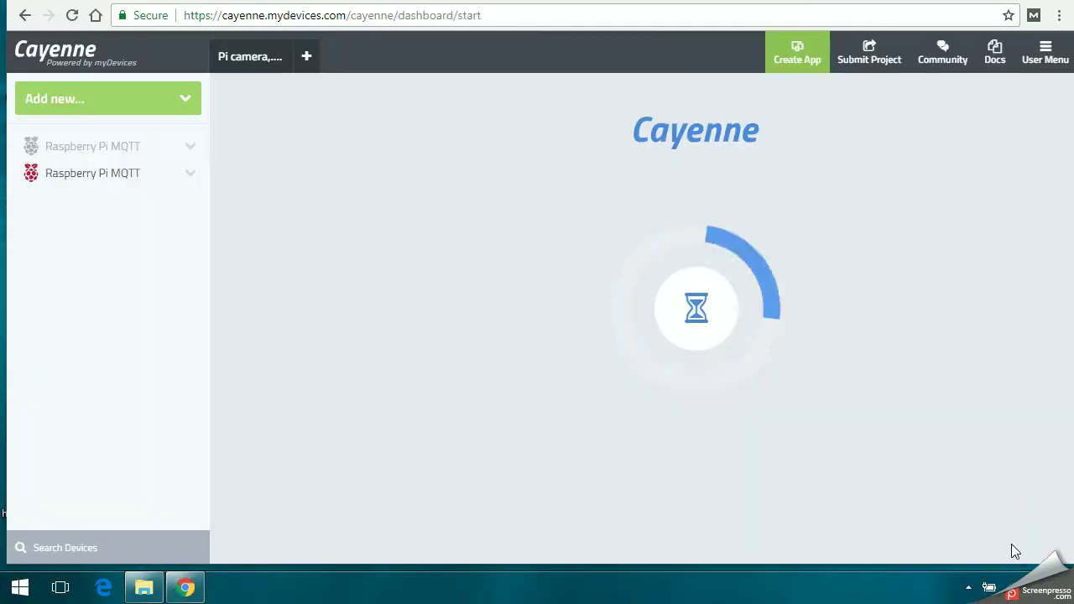
click(968, 587)
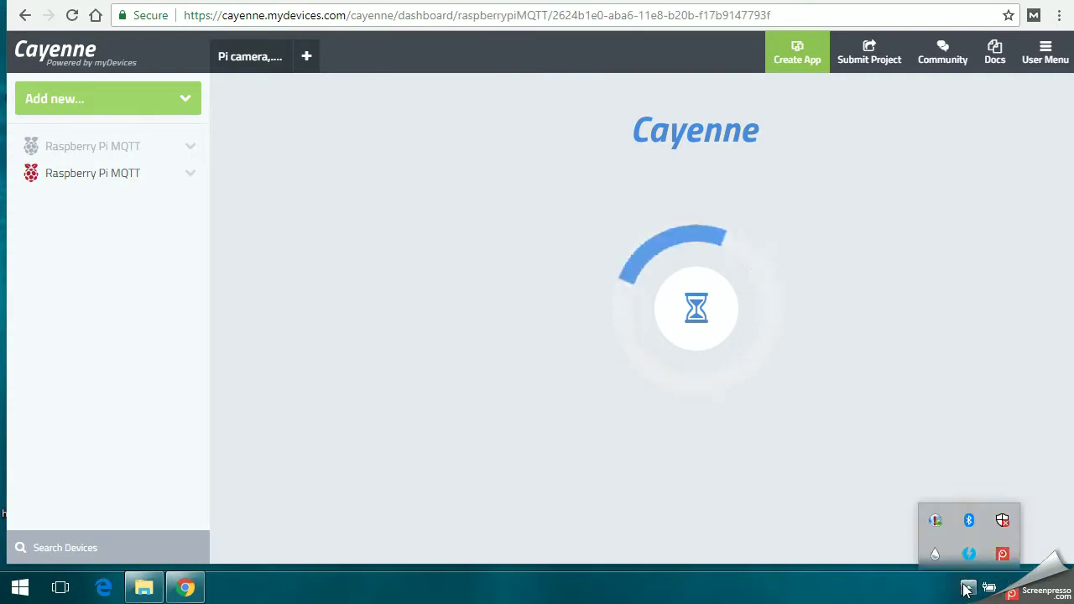
click(968, 587)
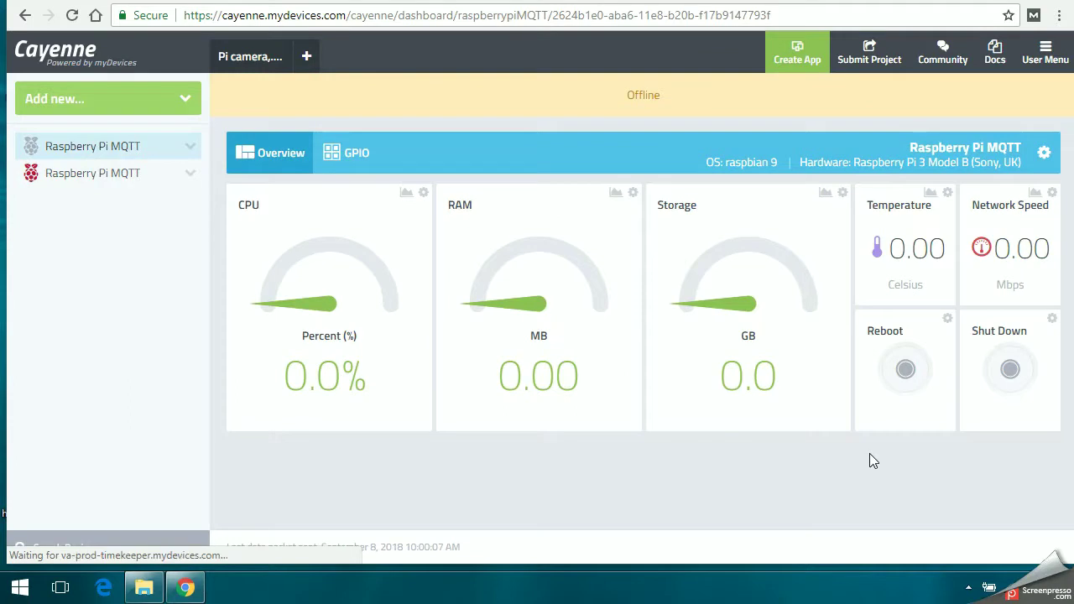
Open the second Raspberry Pi MQTT device's overview and highlight its hardware description
click(622, 91)
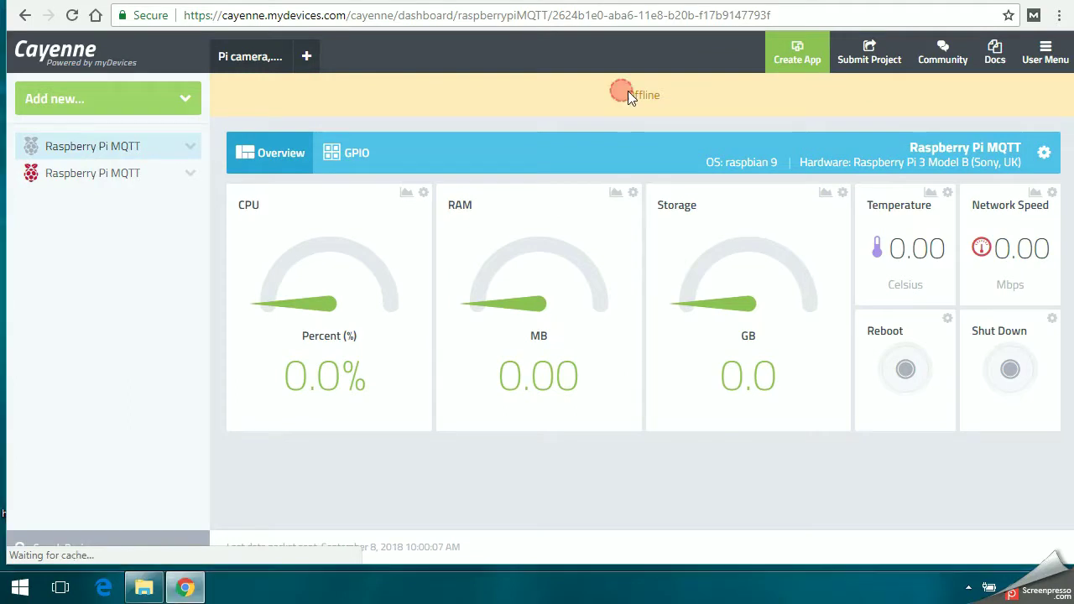
click(88, 181)
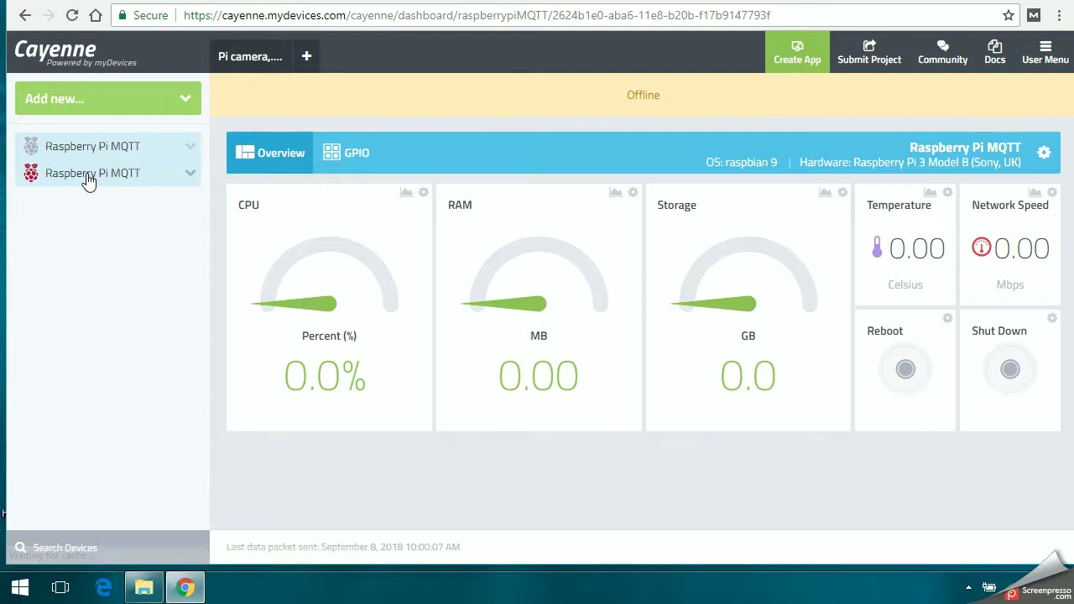
click(88, 180)
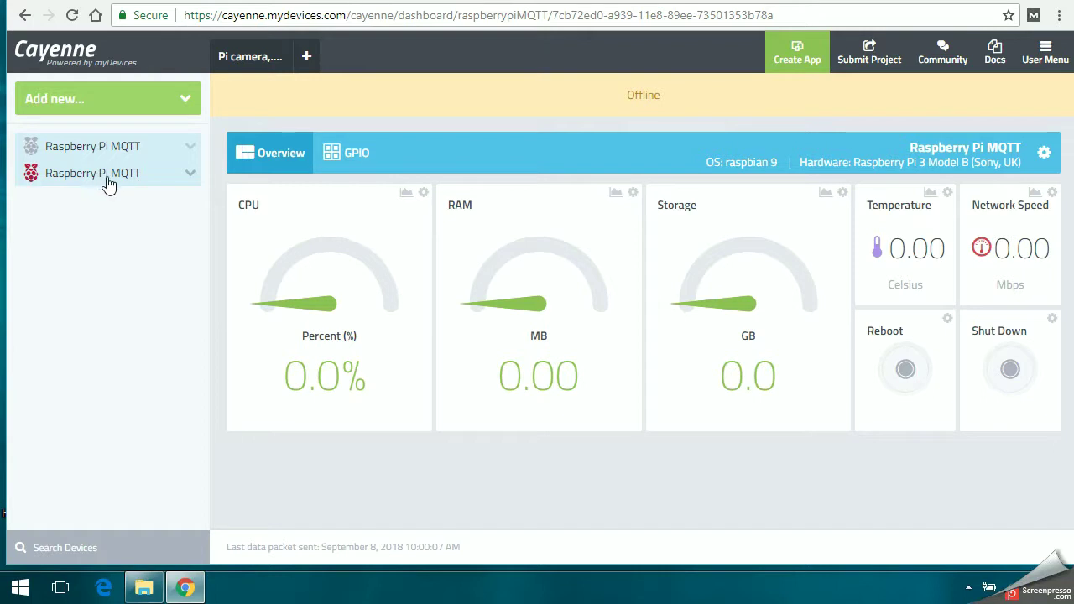
click(98, 180)
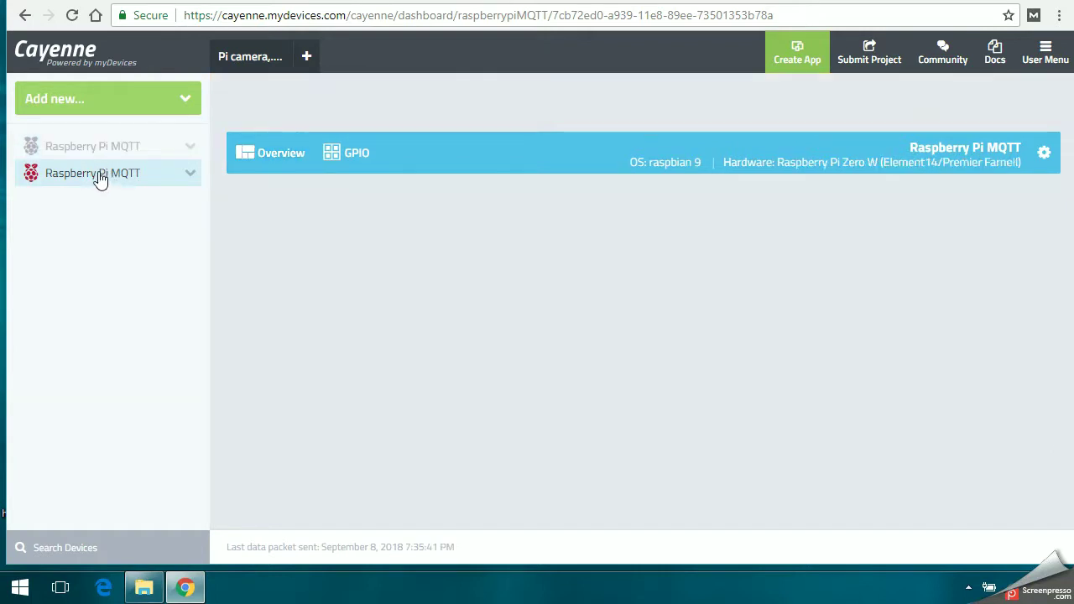
scroll(649, 177, down, 1)
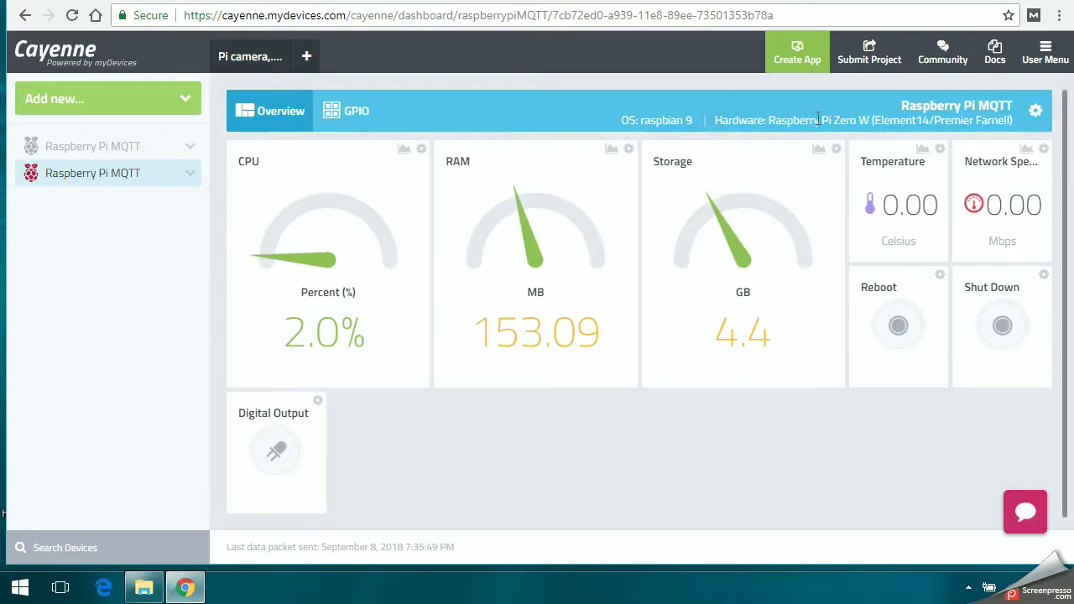
drag(715, 120, 814, 120)
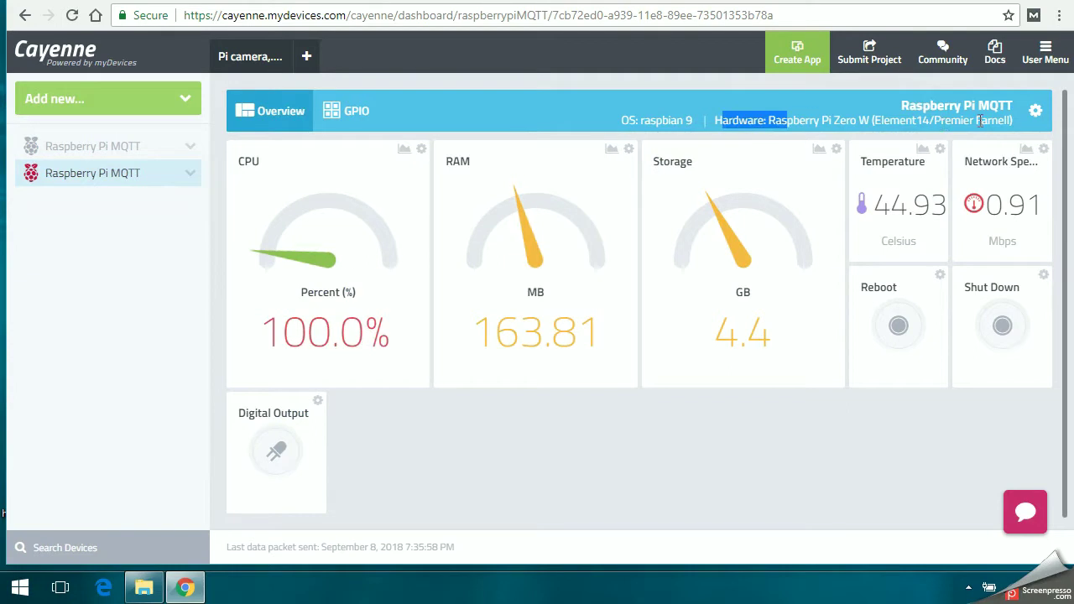
drag(992, 120, 992, 120)
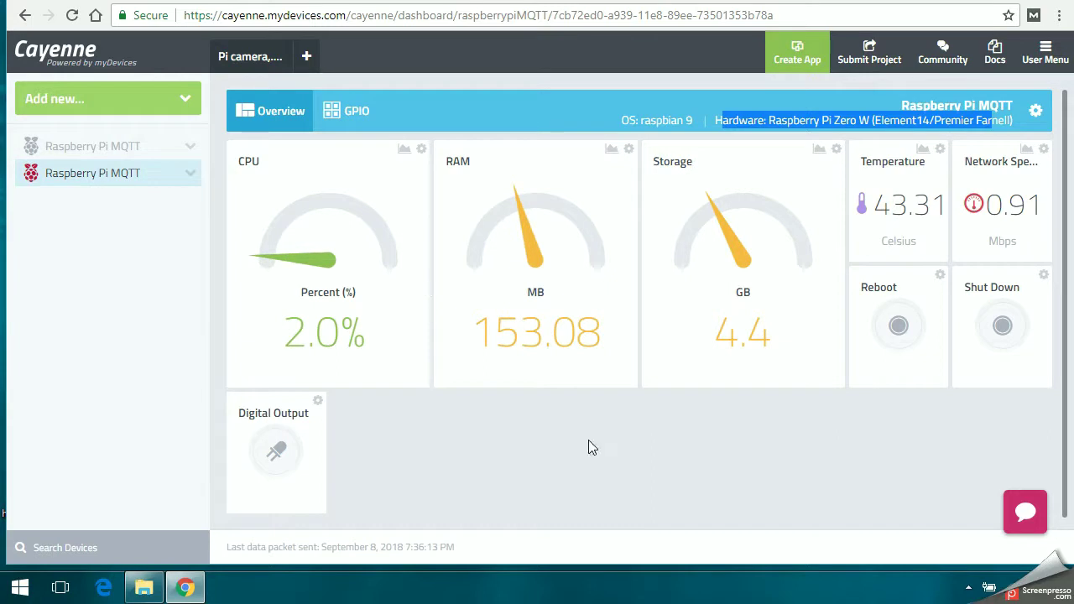
click(970, 585)
click(1003, 556)
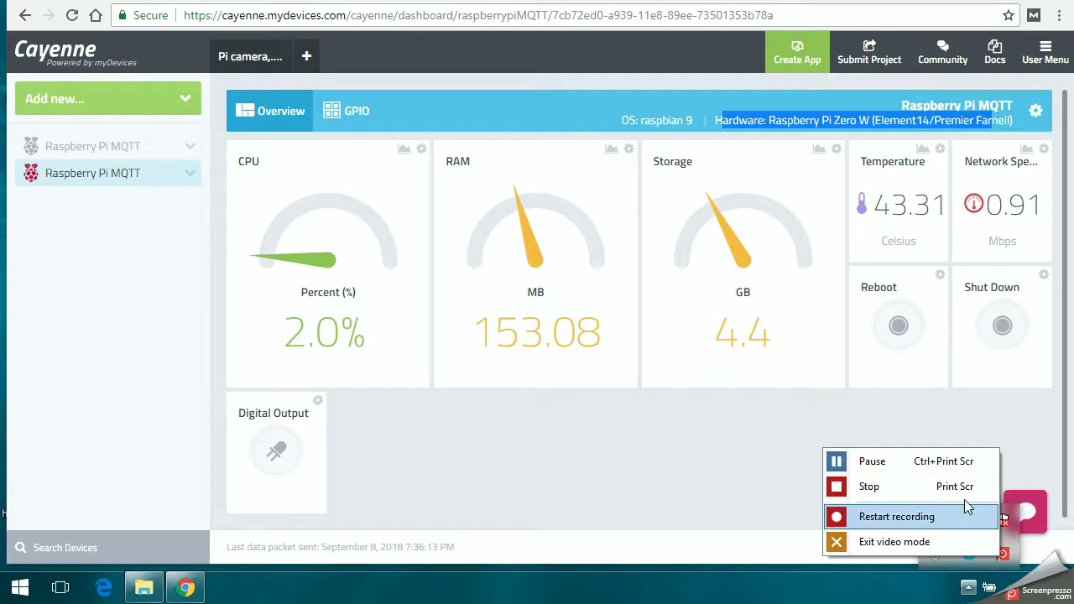
click(961, 466)
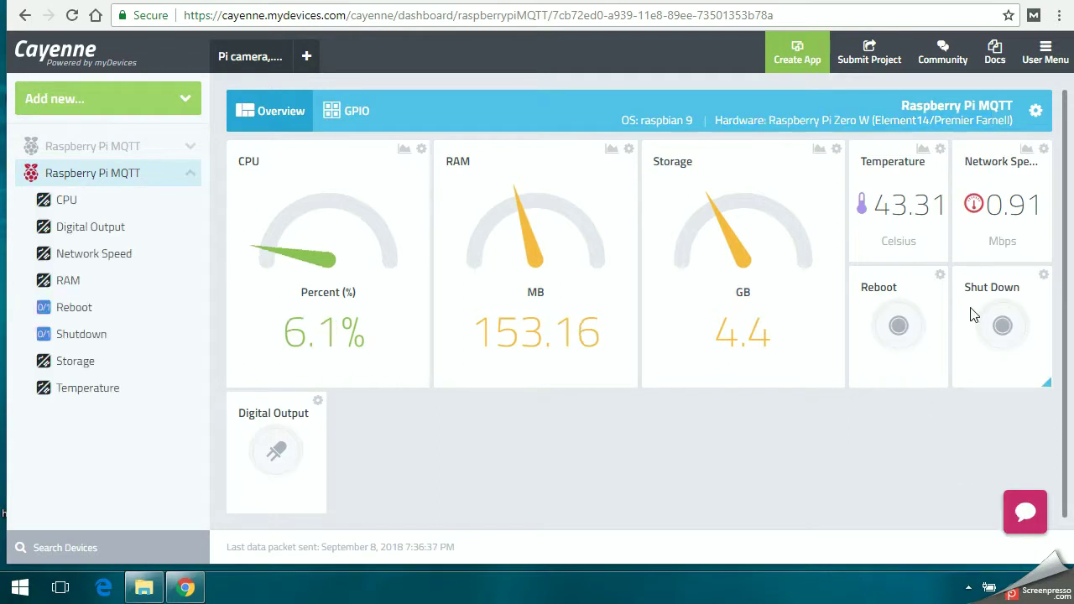
click(91, 279)
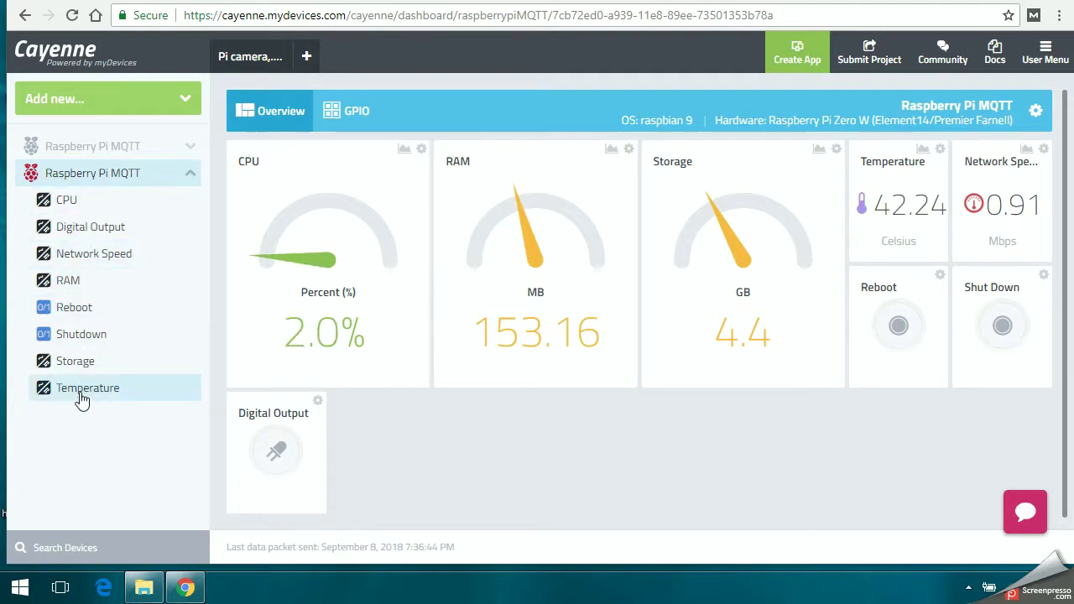
Start adding a new device widget and choose Digital Output from the generic actuators
click(186, 103)
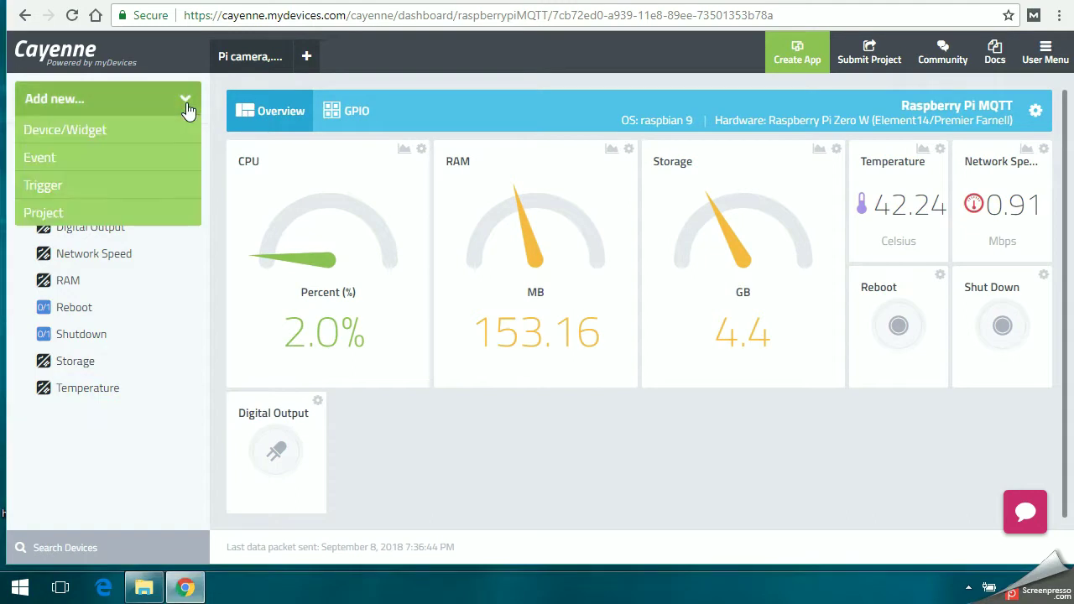
click(143, 137)
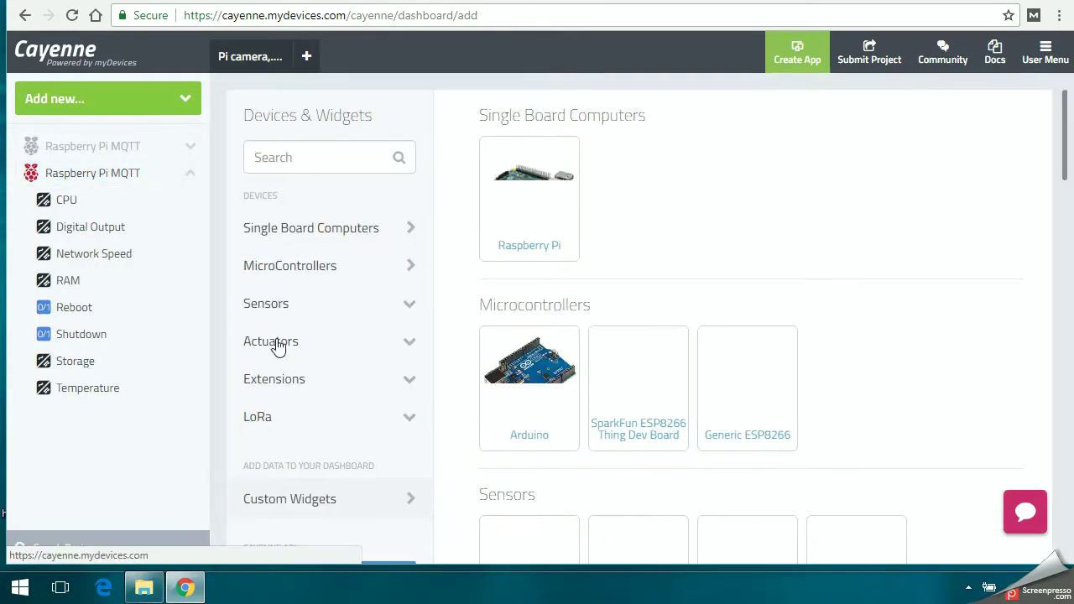
click(278, 344)
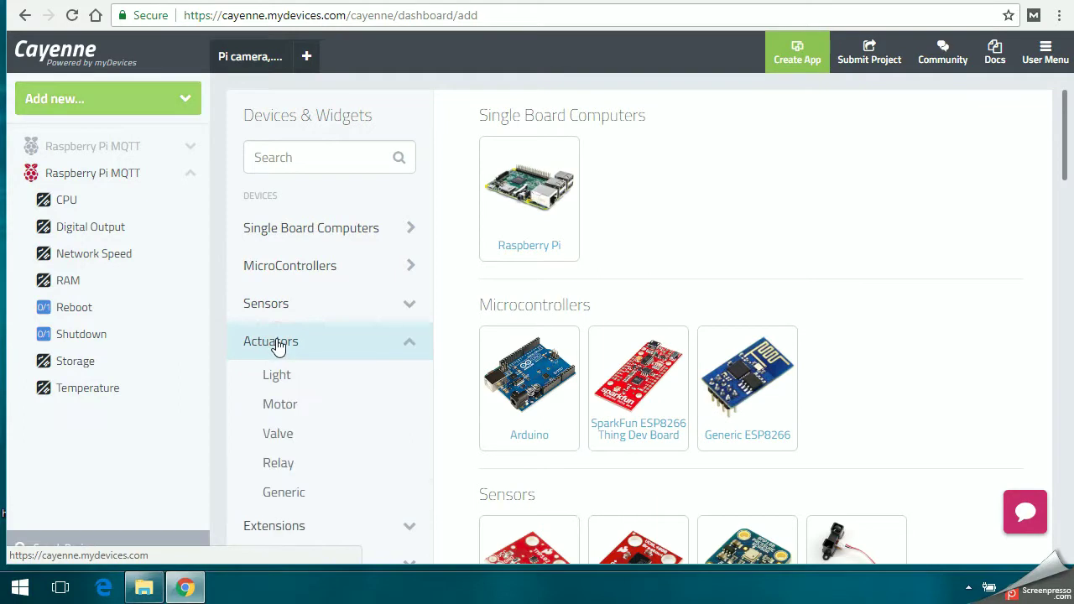
click(286, 498)
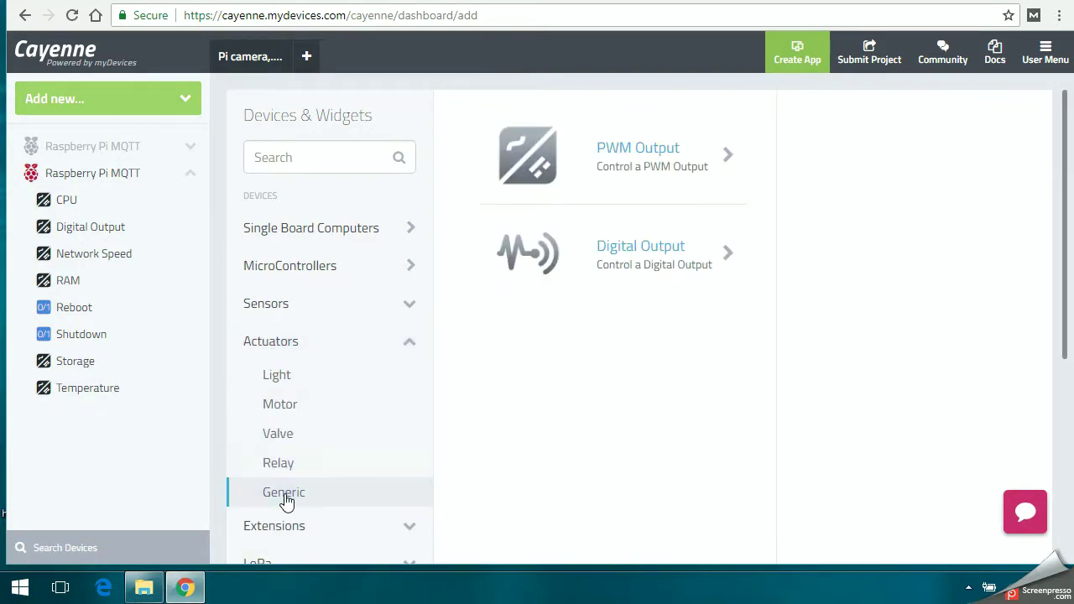
click(606, 261)
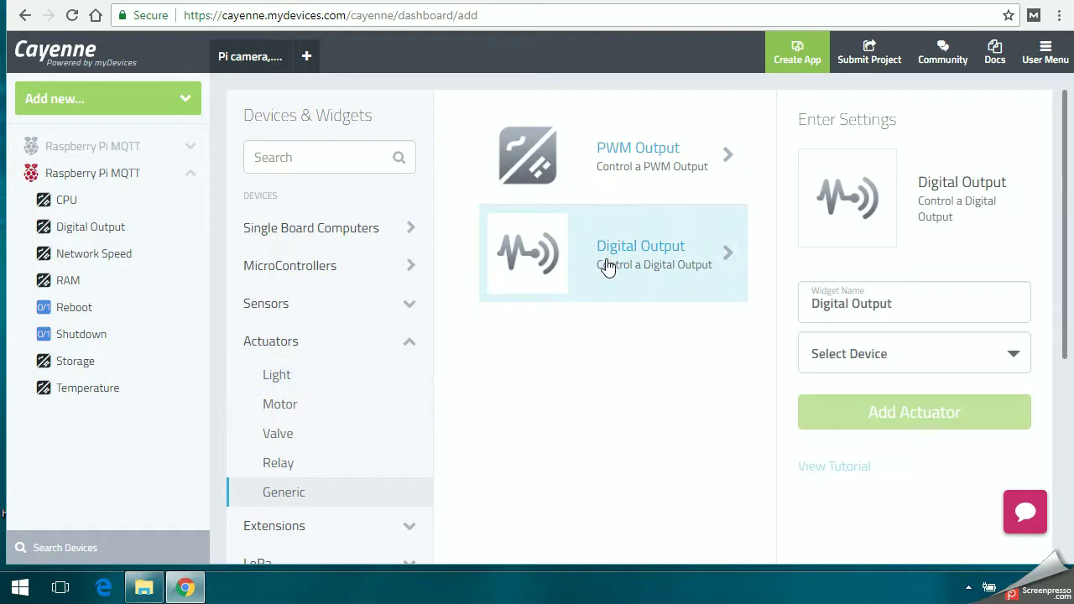
Assign the Digital Output to the second Raspberry Pi MQTT device with Integrated GPIO connectivity
click(980, 356)
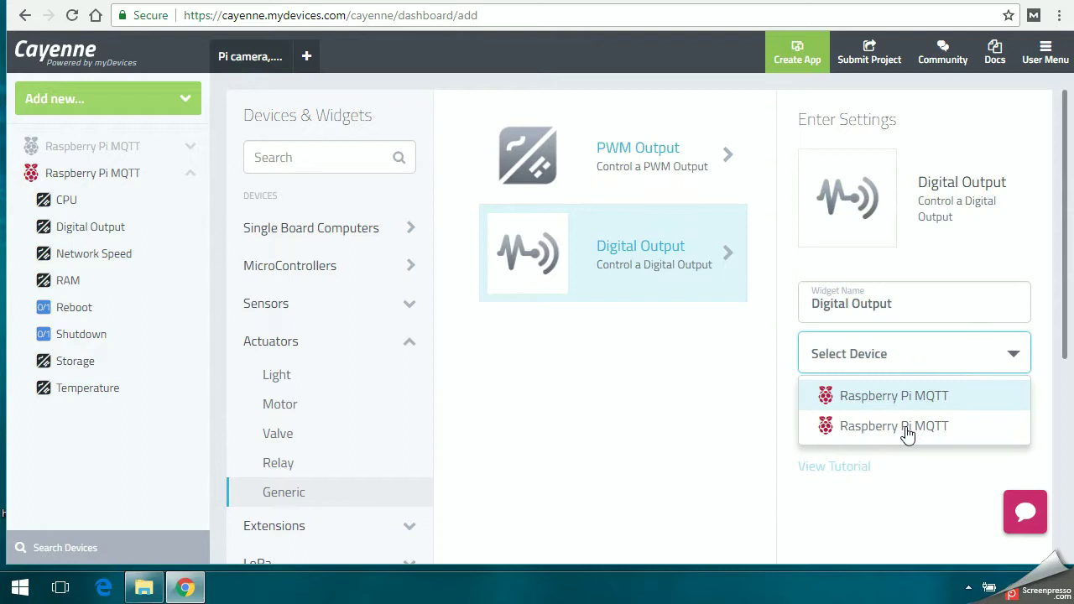
click(907, 430)
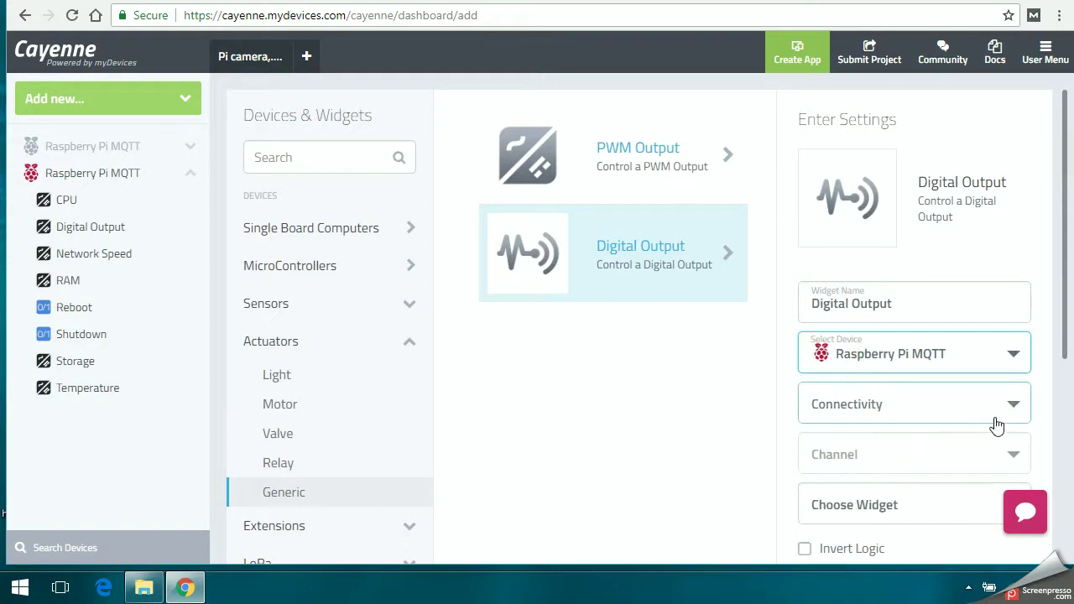
click(1001, 417)
click(932, 445)
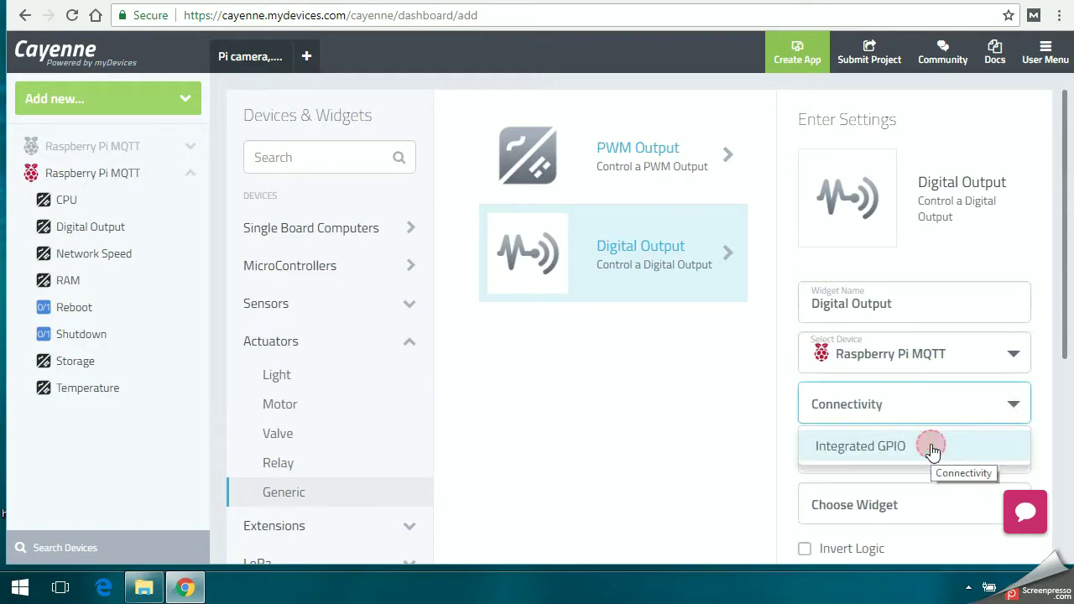
Set the Digital Output actuator's channel to Channel 17
click(957, 458)
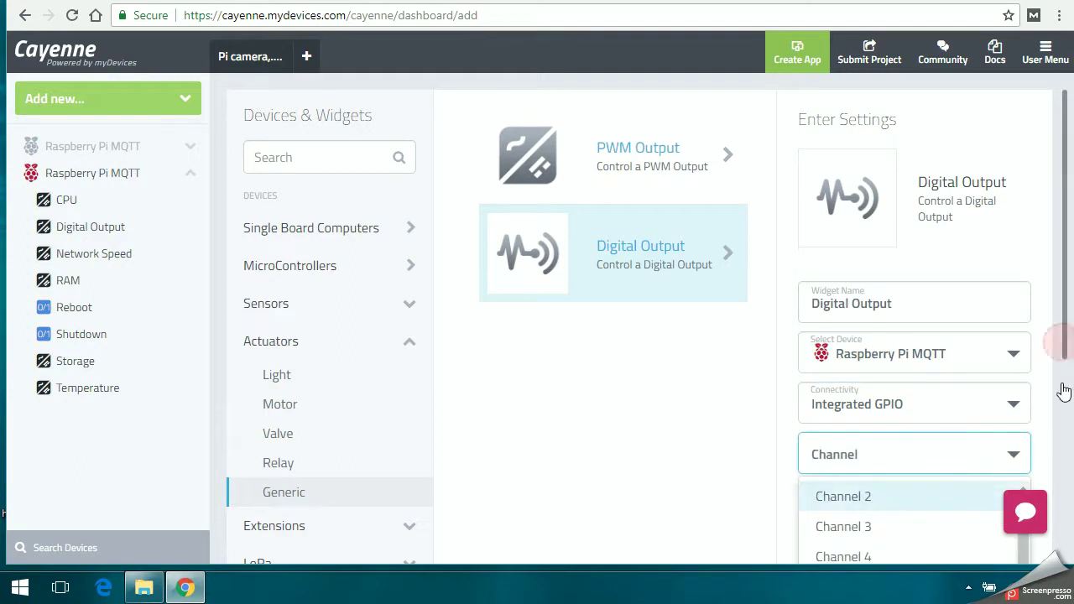
drag(1062, 408, 1067, 537)
click(1031, 292)
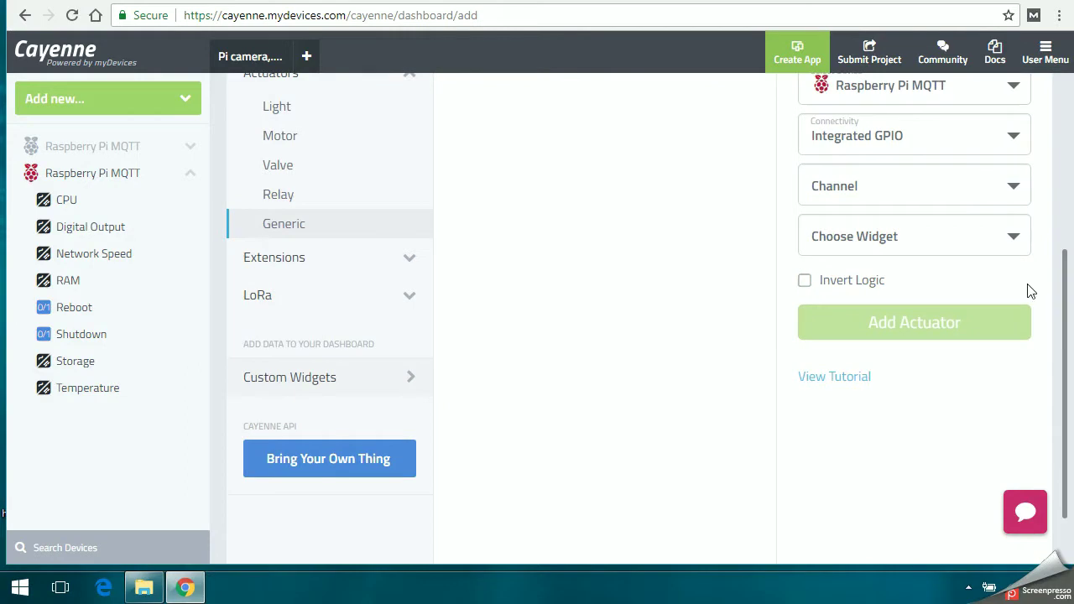
click(1012, 199)
drag(1019, 317, 1022, 433)
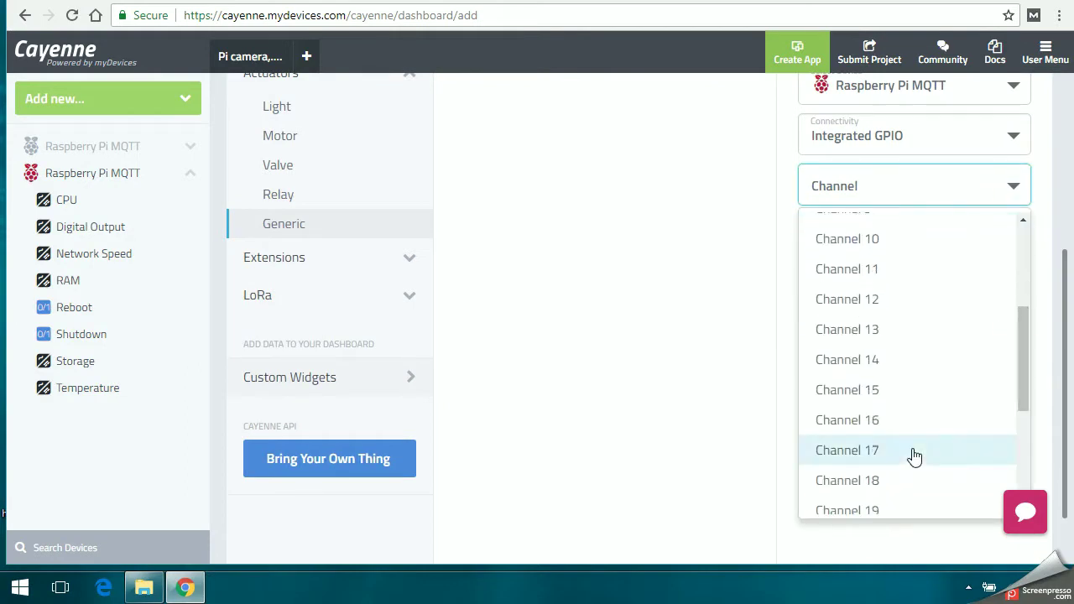
click(913, 453)
Set the Digital Output actuator's widget type to Button and its icon to LED
click(952, 242)
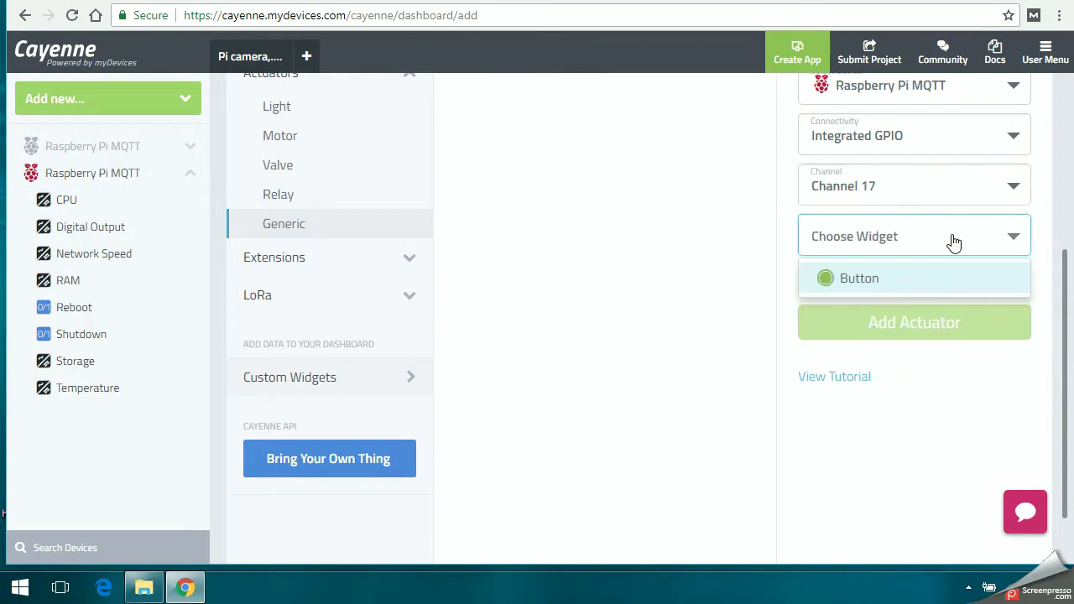
click(925, 286)
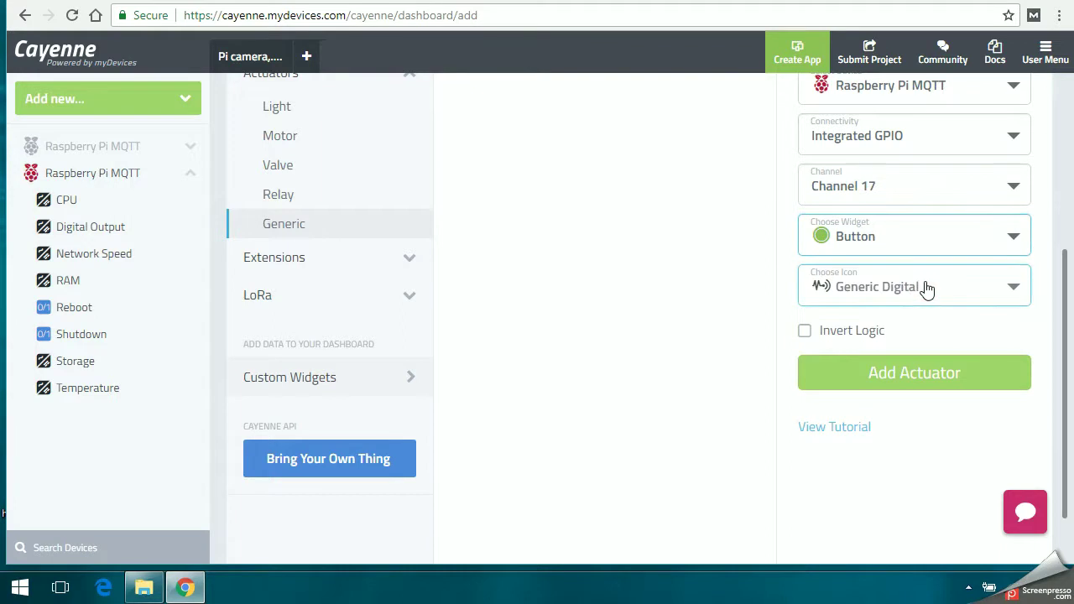
click(927, 289)
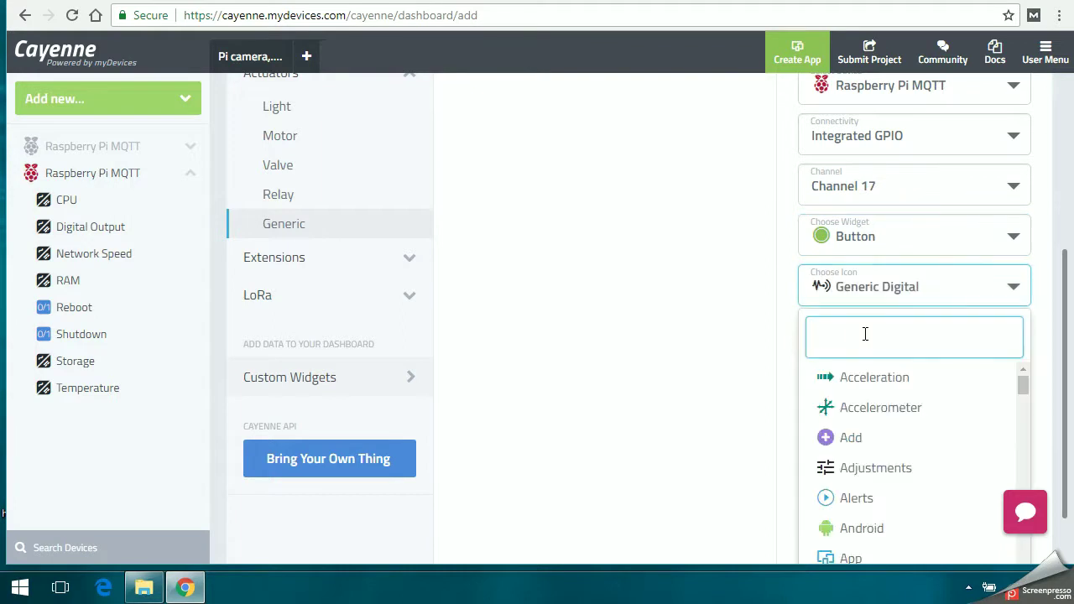
text(led)
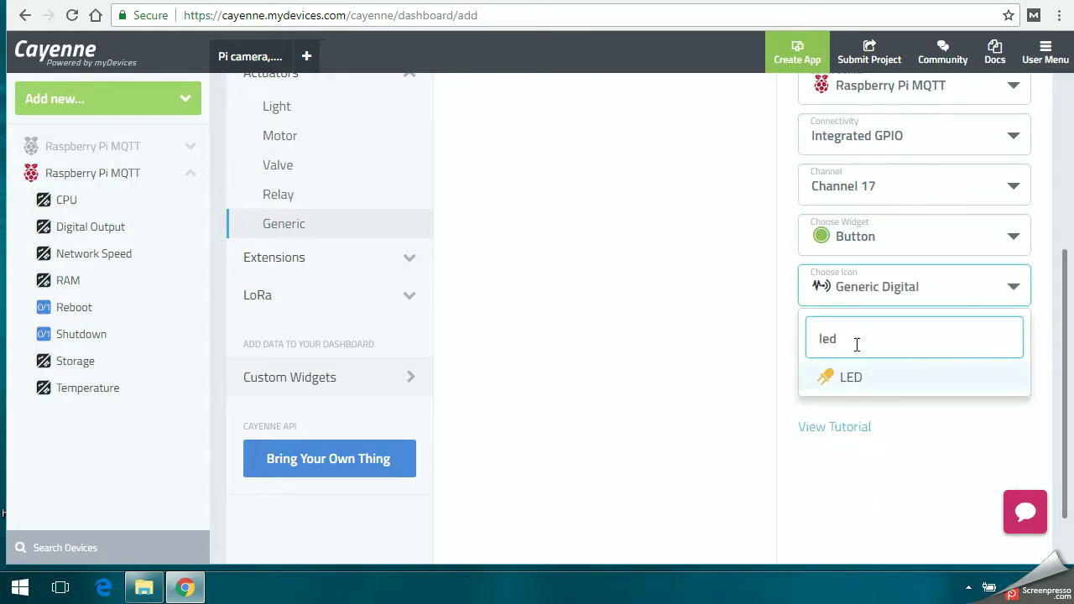
click(851, 377)
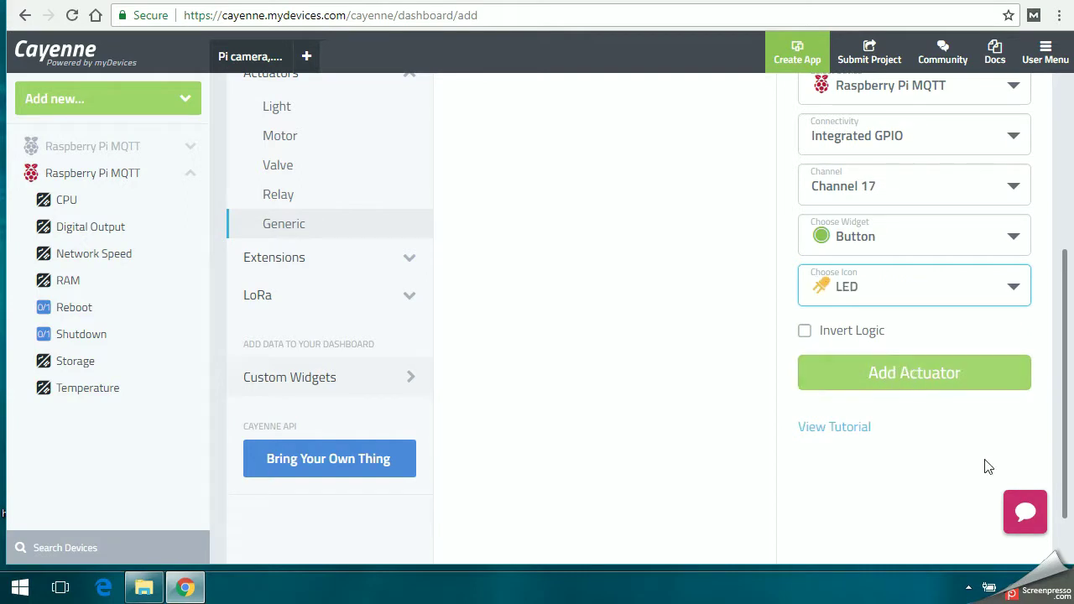
Return to the second Raspberry Pi MQTT device's overview and switch its Digital Output on and off
click(83, 177)
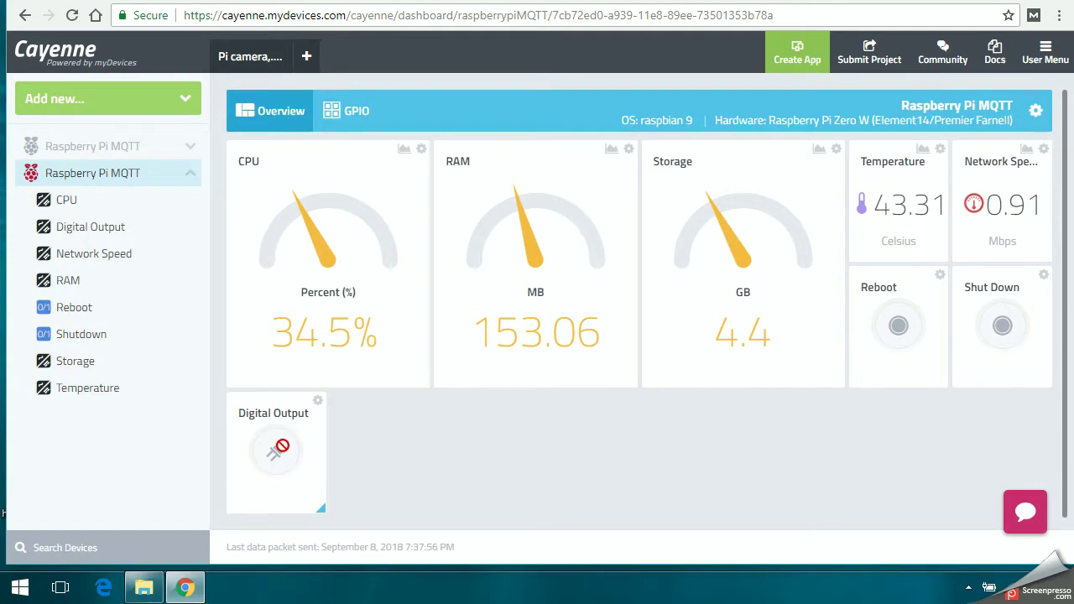
click(281, 447)
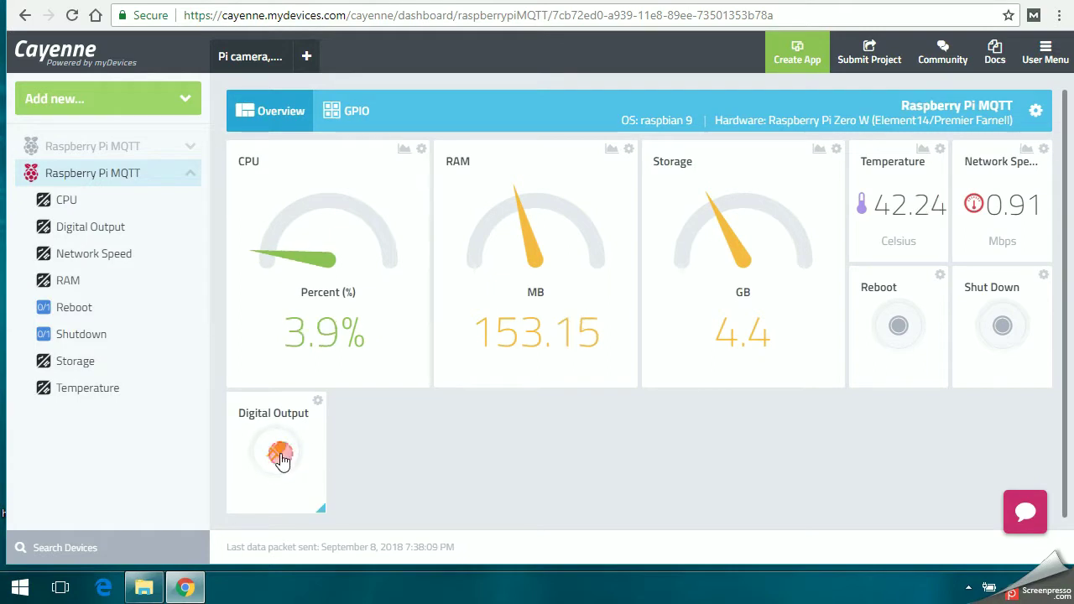
click(281, 459)
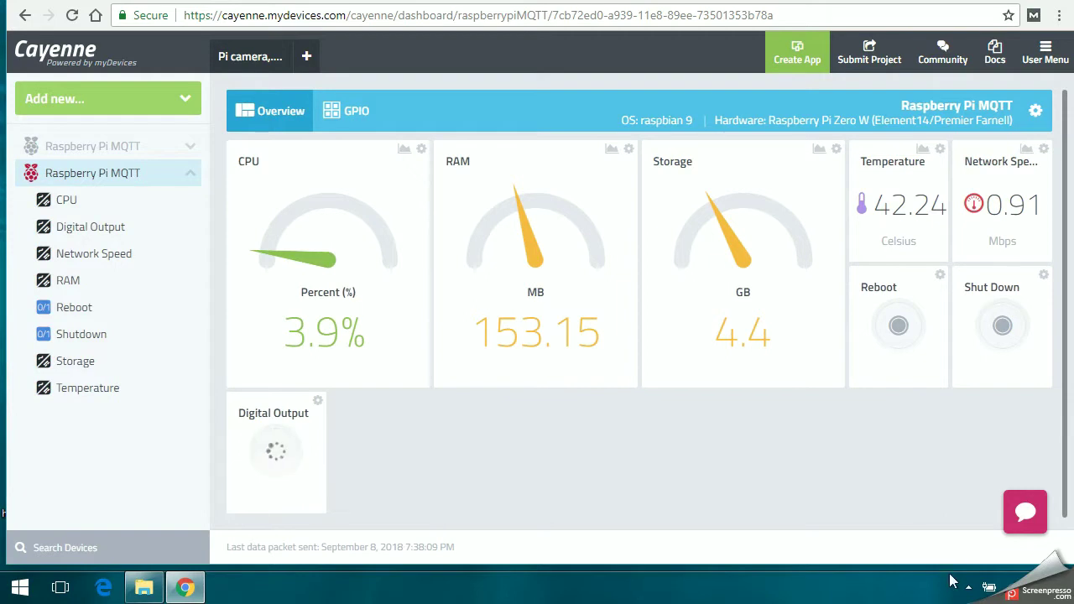